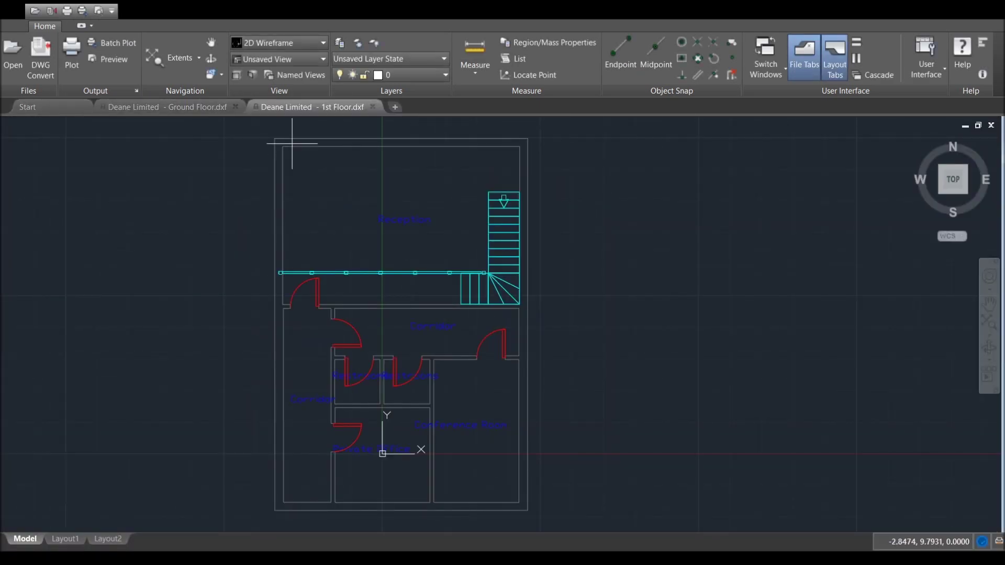
# Step: Compare the Ground Floor and 1st Floor plans, turning the 1st floor view 90° with east on top
pyautogui.click(202, 111)
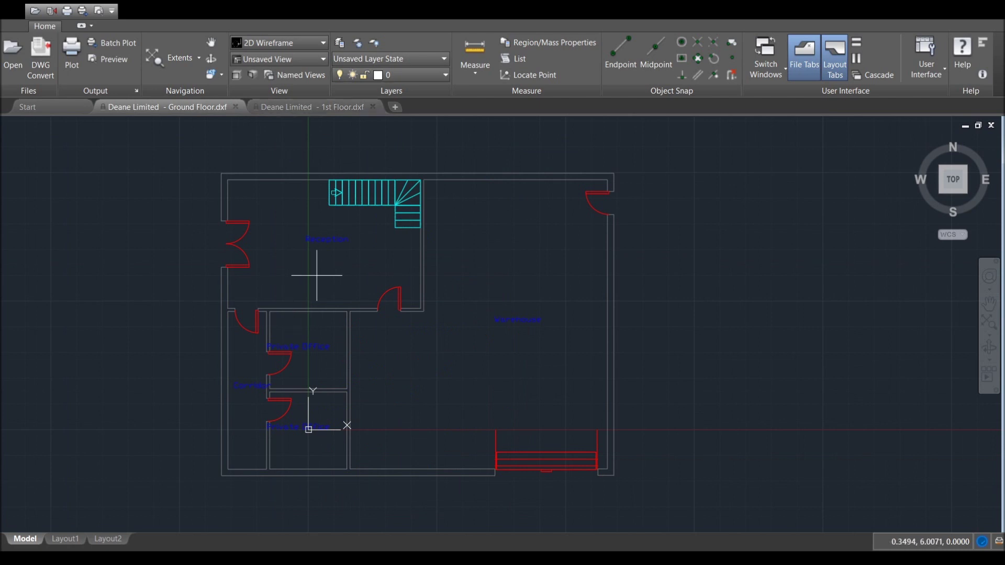
pyautogui.click(311, 109)
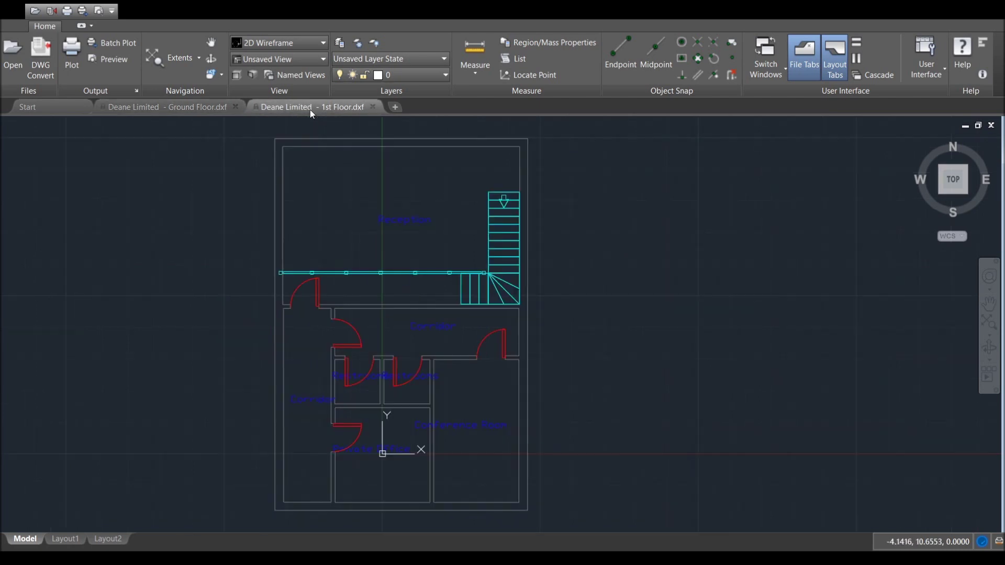
pyautogui.click(194, 111)
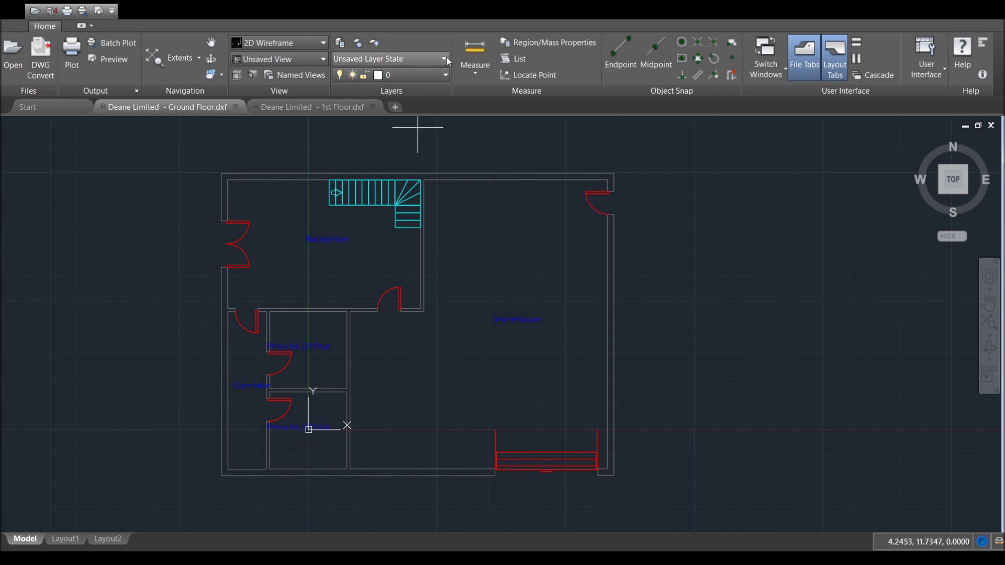
pyautogui.click(338, 105)
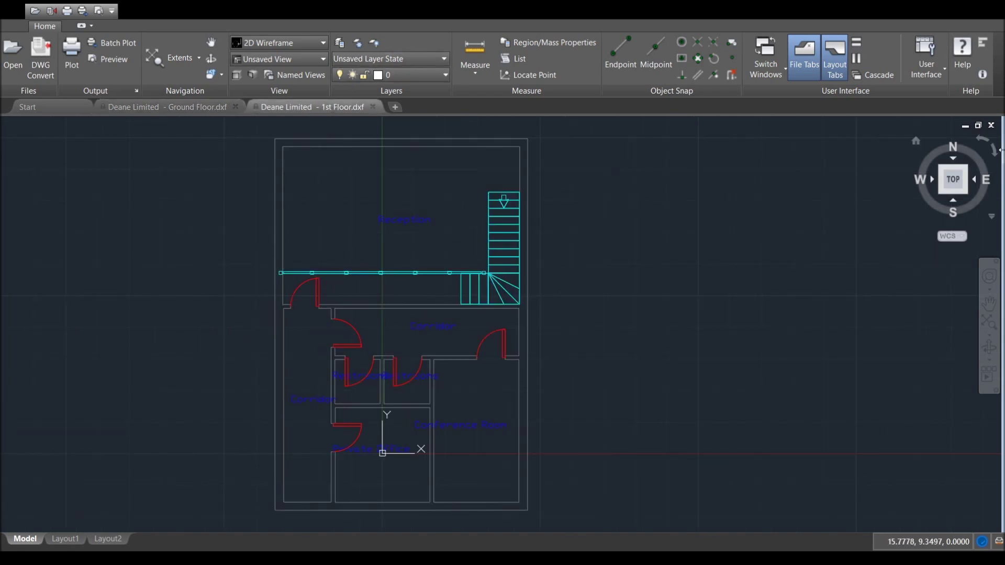
pyautogui.click(986, 143)
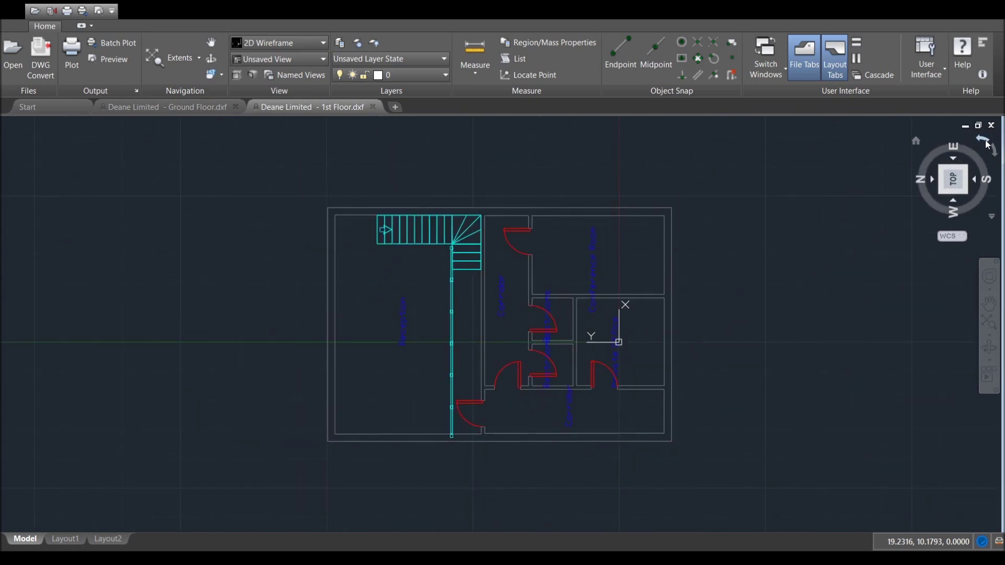
pyautogui.click(180, 111)
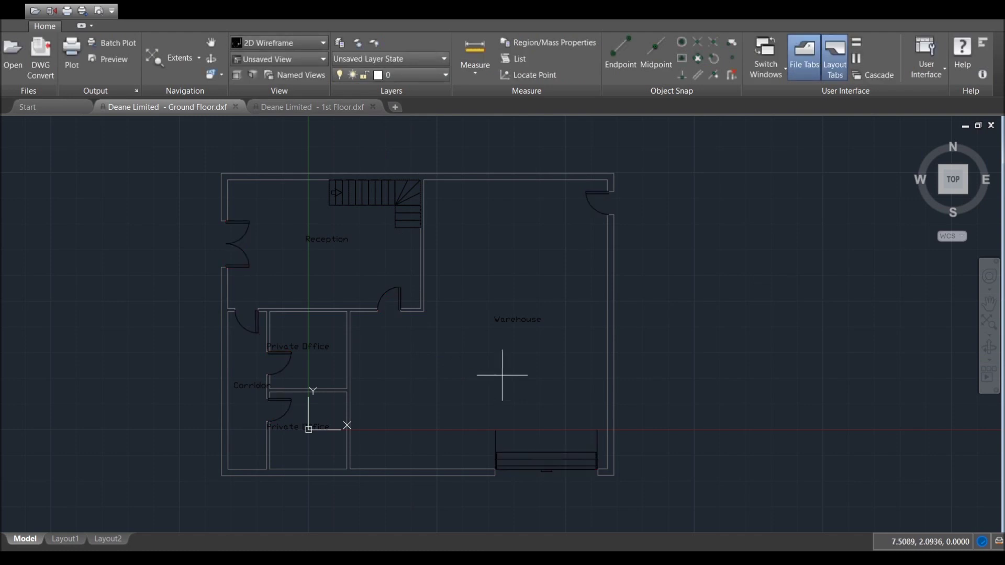
# Step: Bring up the 1st Floor drawing tab
pyautogui.click(308, 110)
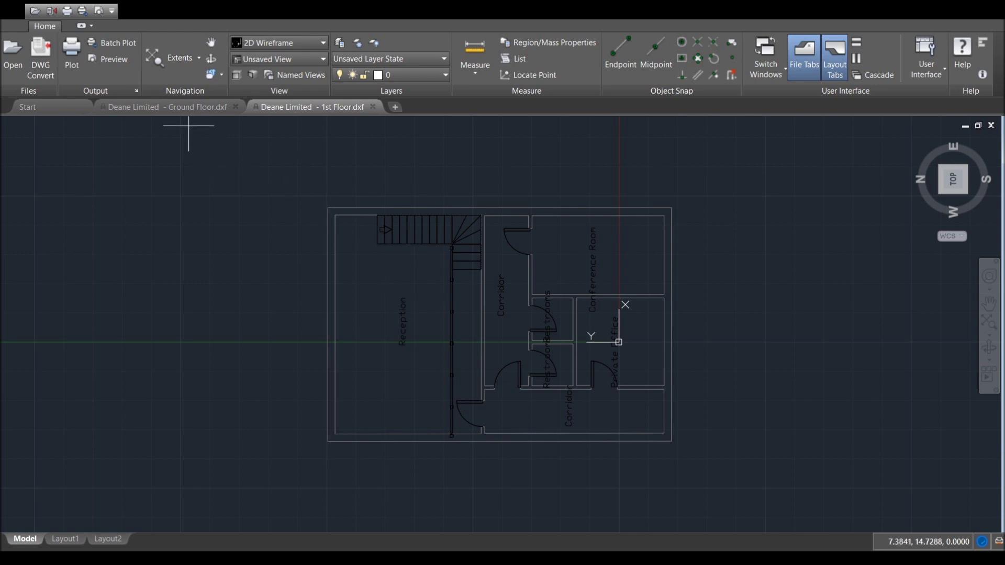
# Step: Return to the Ground Floor drawing, now showing Reception, Warehouse and Private Office labels in black
pyautogui.click(174, 107)
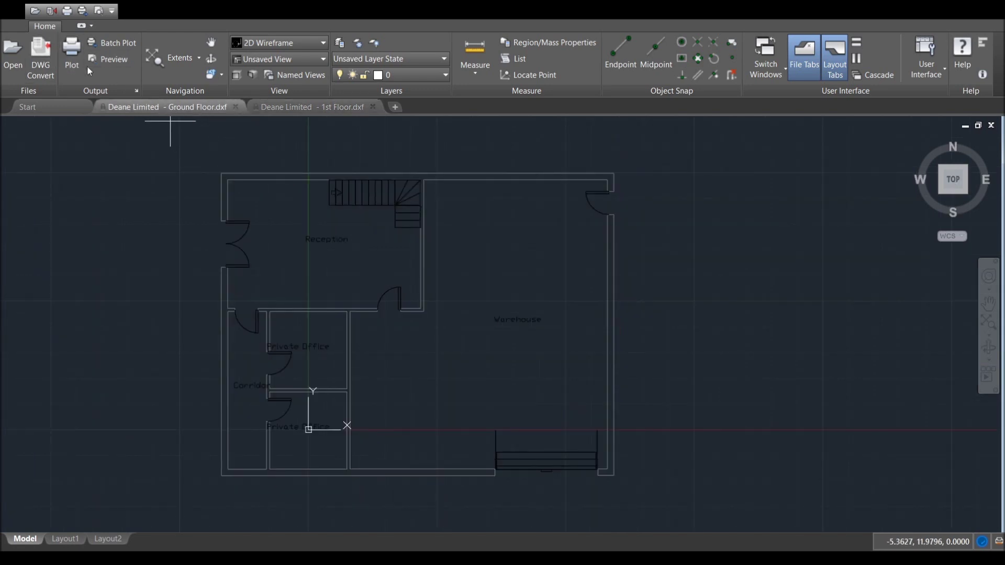
# Step: Plot the ground floor plan with a Window picked around the whole plan
pyautogui.click(69, 58)
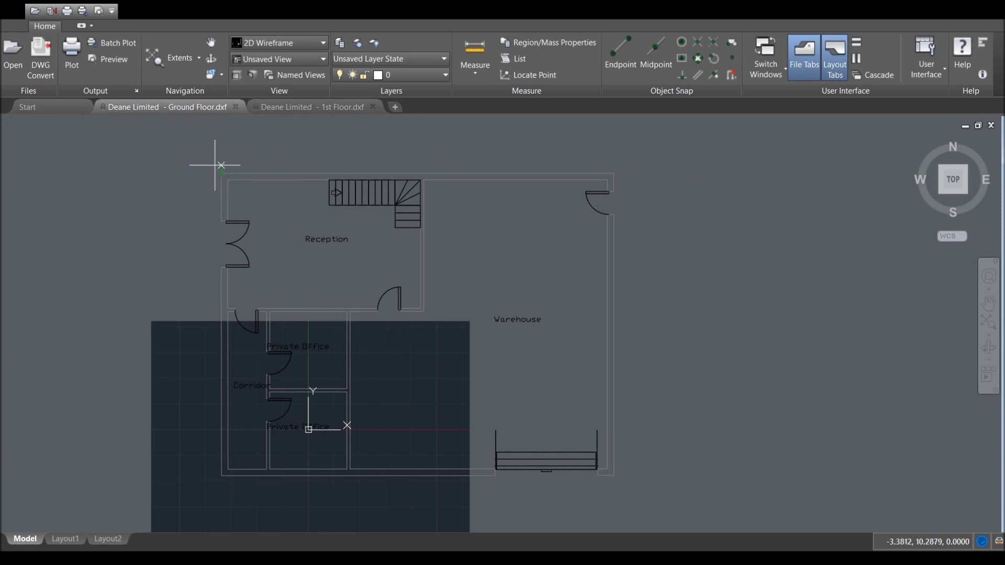
pyautogui.click(221, 165)
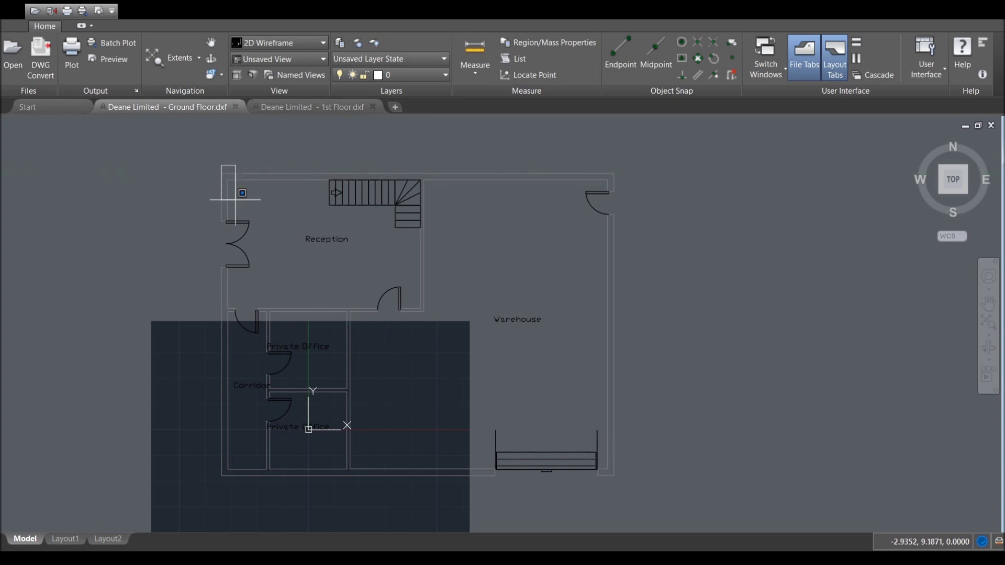
pyautogui.click(540, 403)
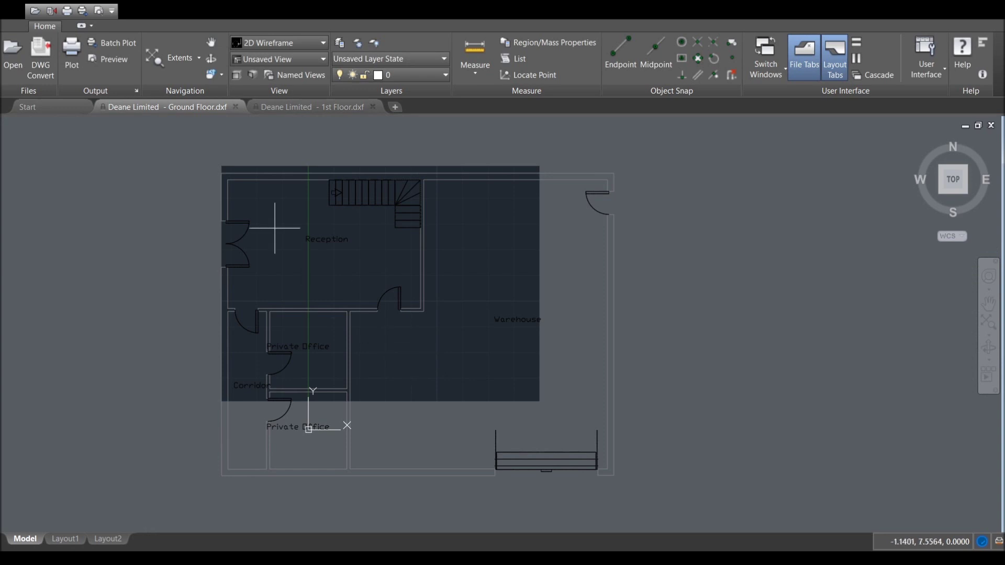
pyautogui.click(212, 157)
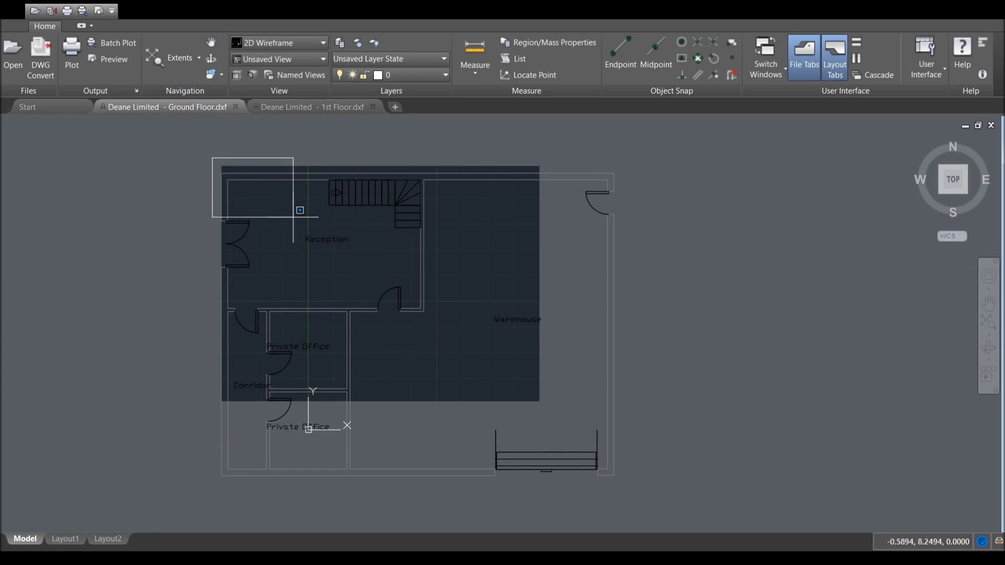
pyautogui.click(629, 485)
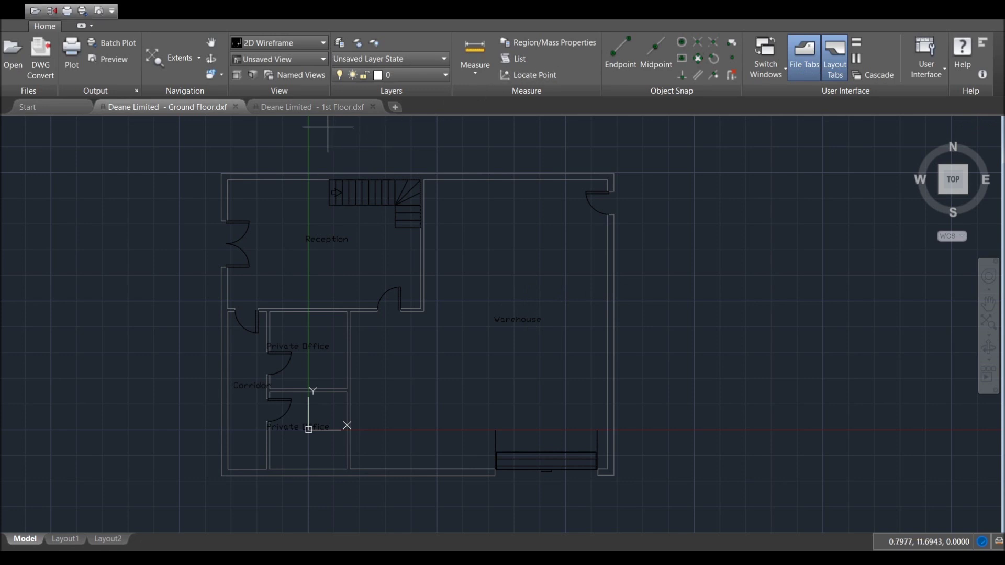
# Step: Preview a landscape plot of the rotated 1st floor plan, windowed around the whole plan
pyautogui.click(310, 107)
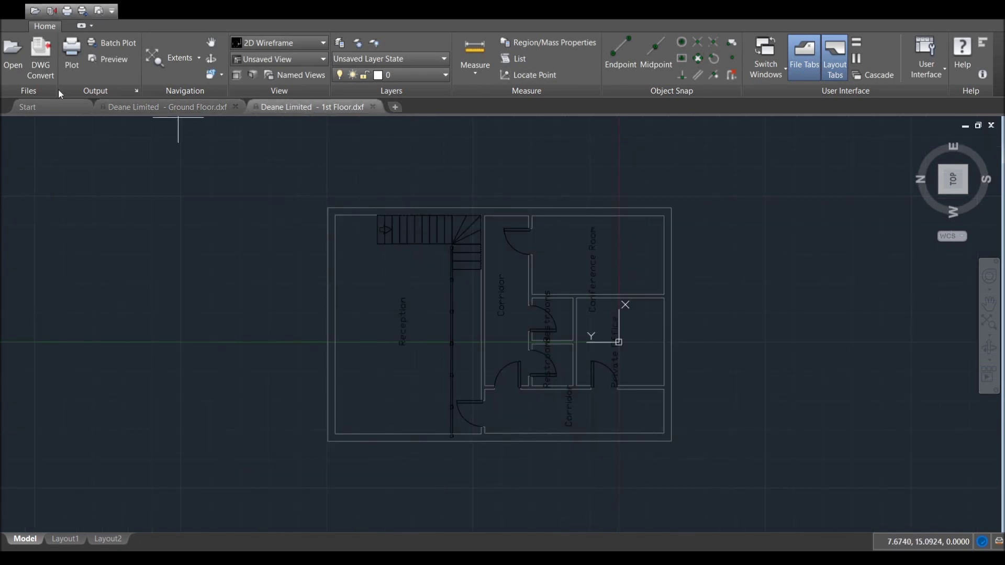
pyautogui.click(72, 57)
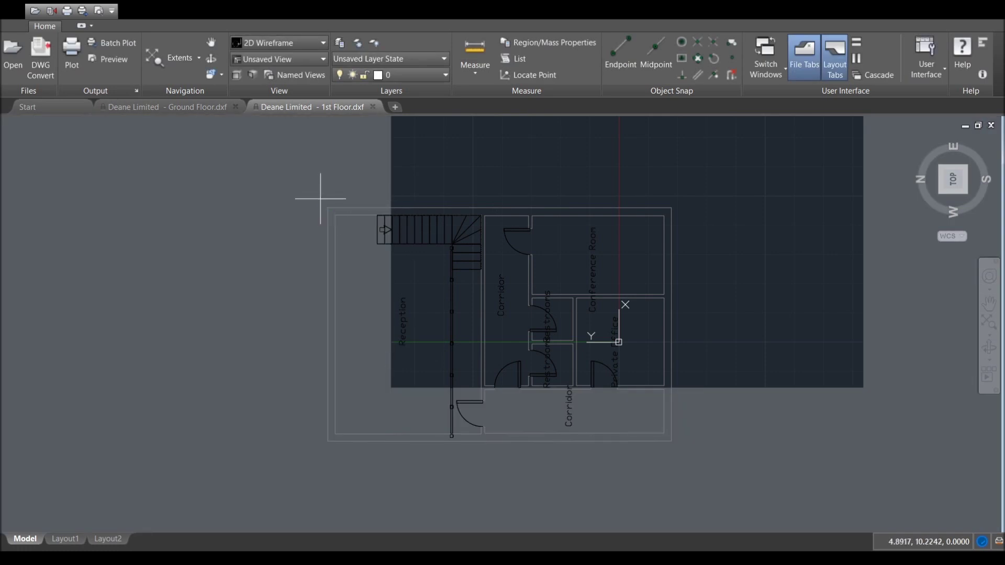
pyautogui.click(321, 199)
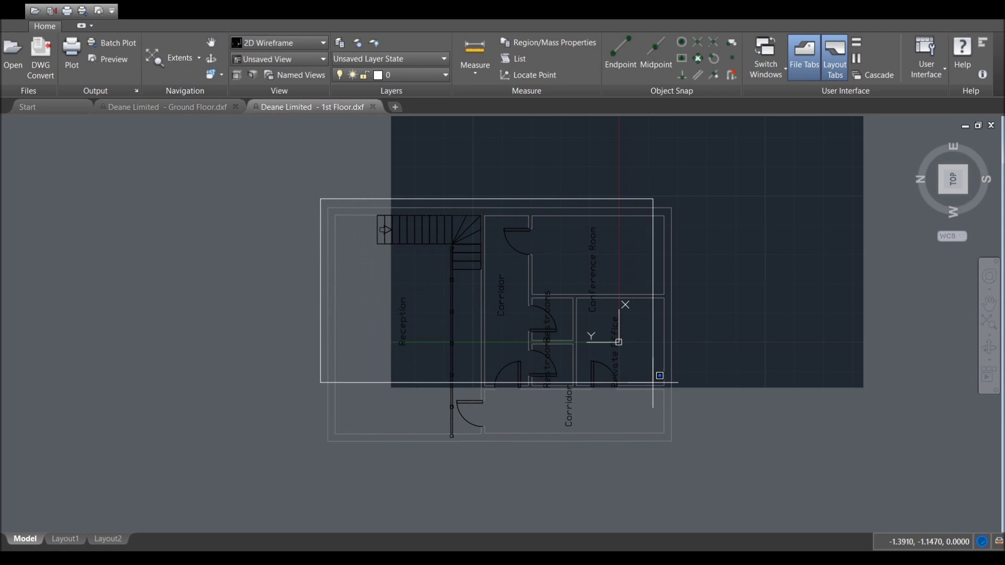
pyautogui.click(688, 453)
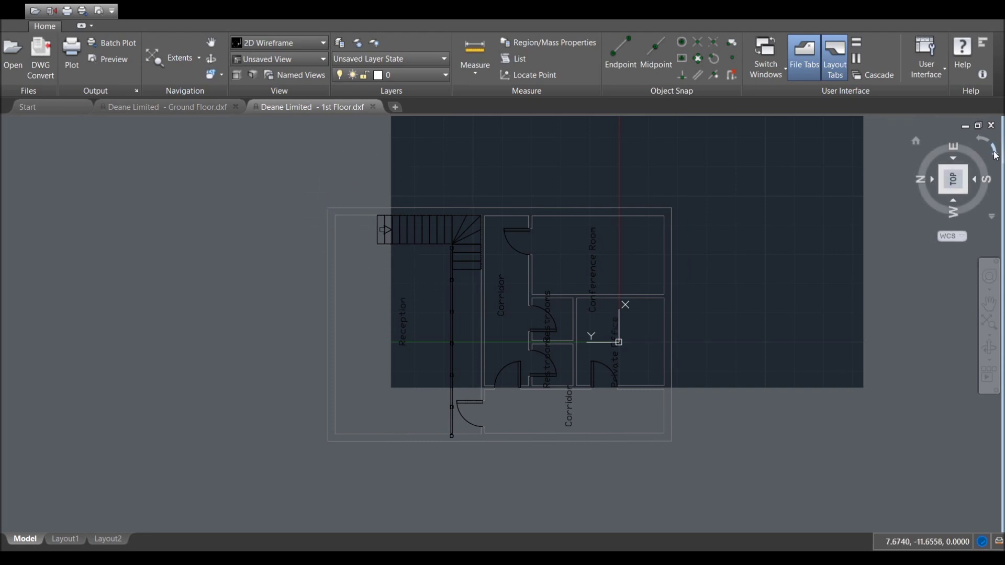
pyautogui.click(995, 155)
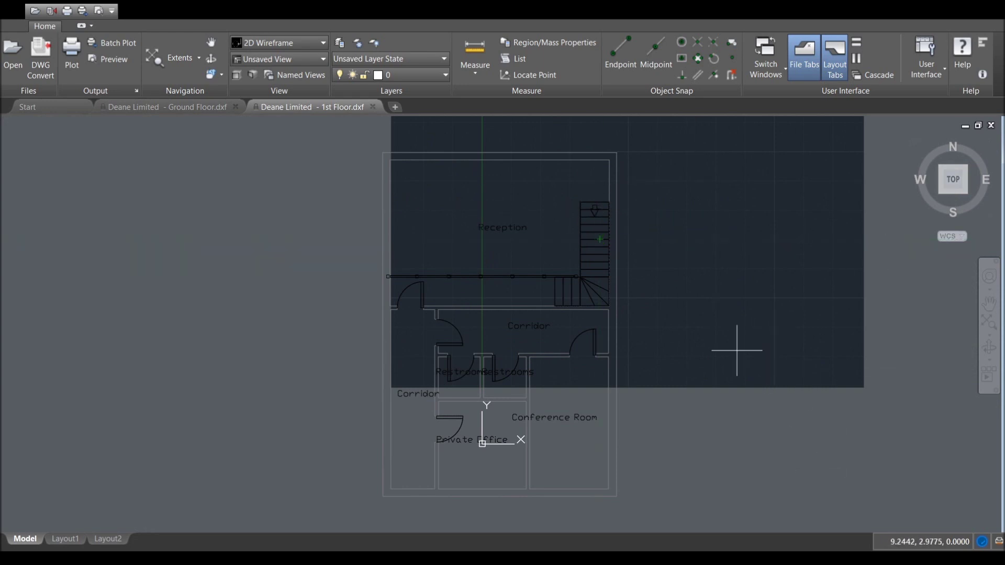
pyautogui.moveTo(981, 149)
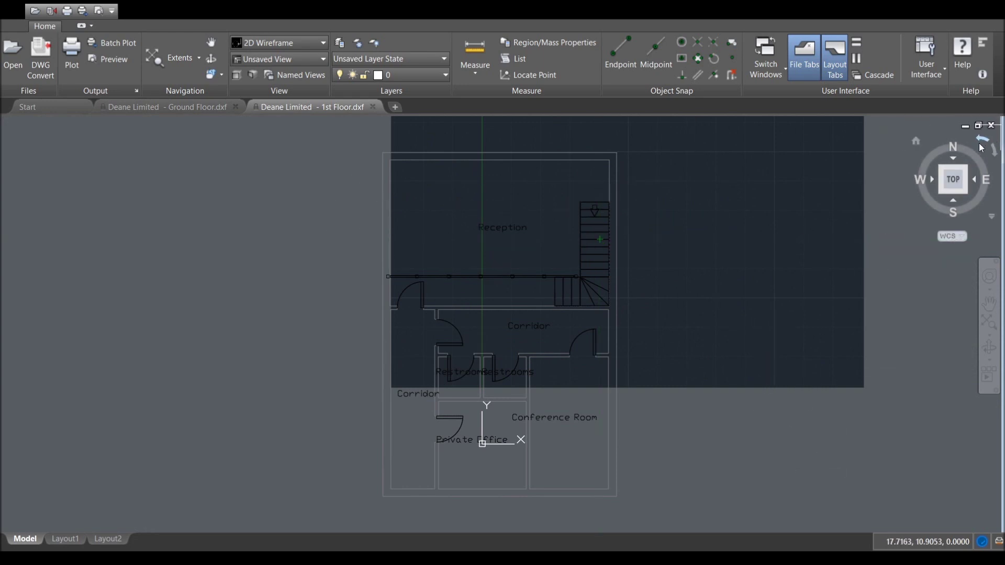
pyautogui.click(982, 148)
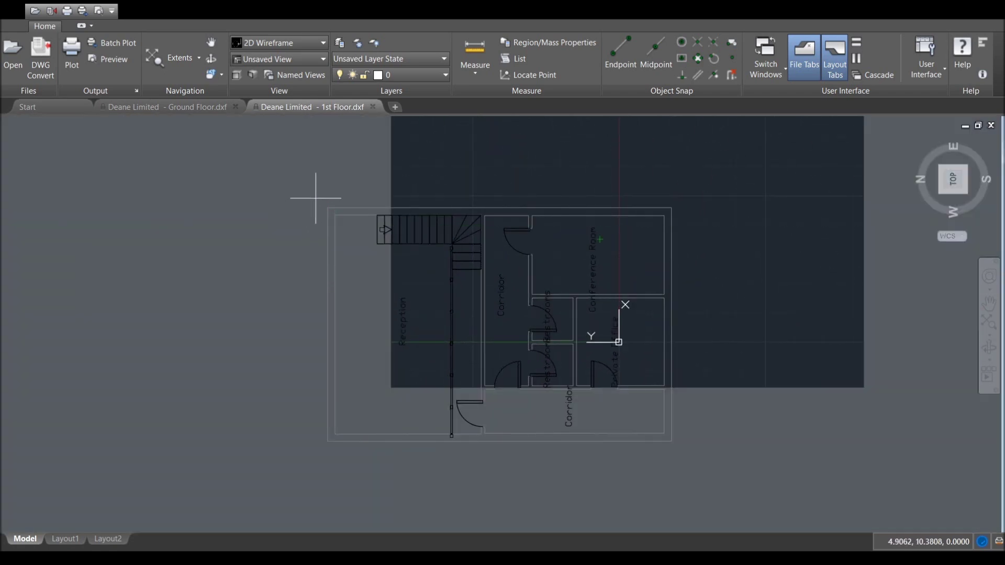
pyautogui.click(318, 199)
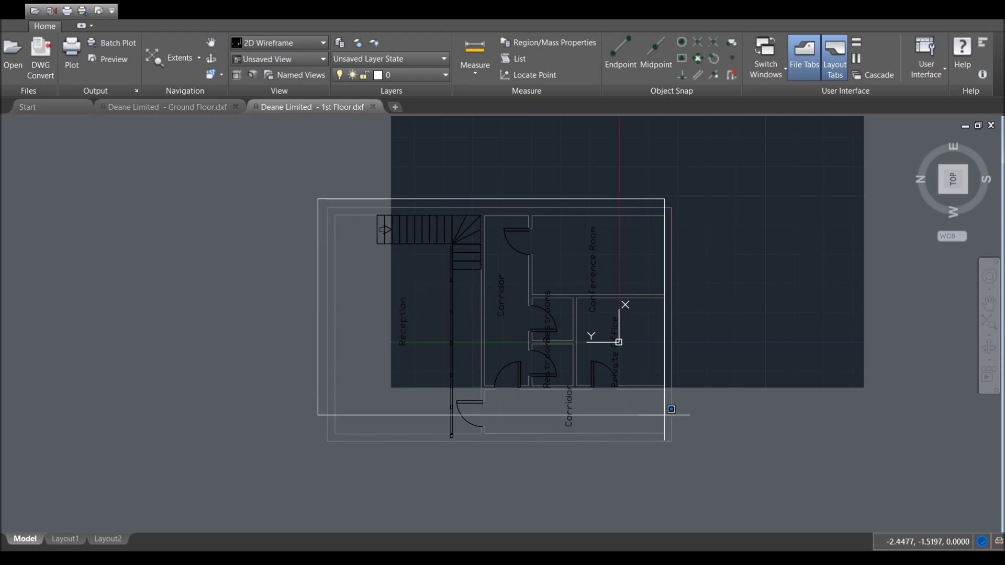
pyautogui.click(682, 452)
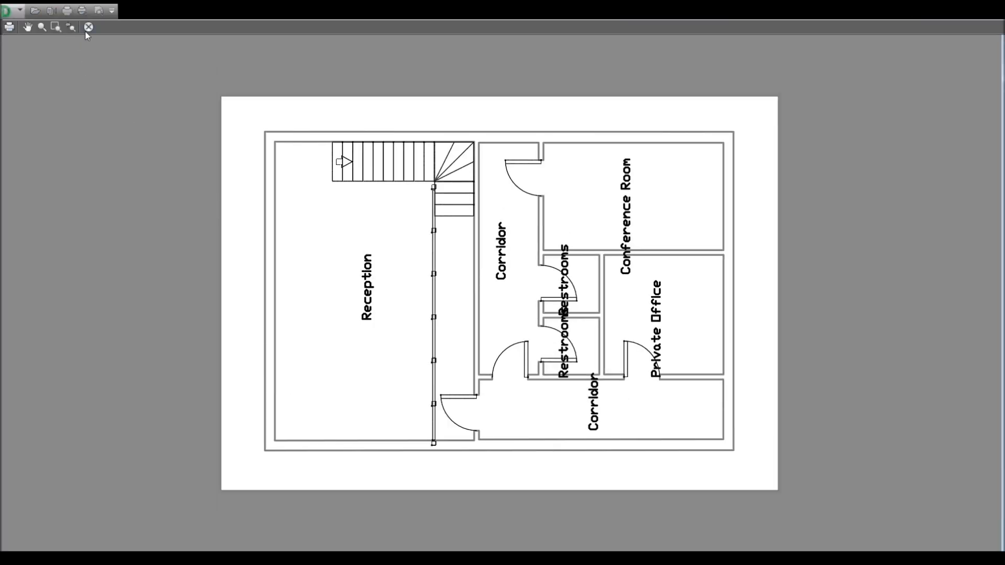
pyautogui.click(88, 27)
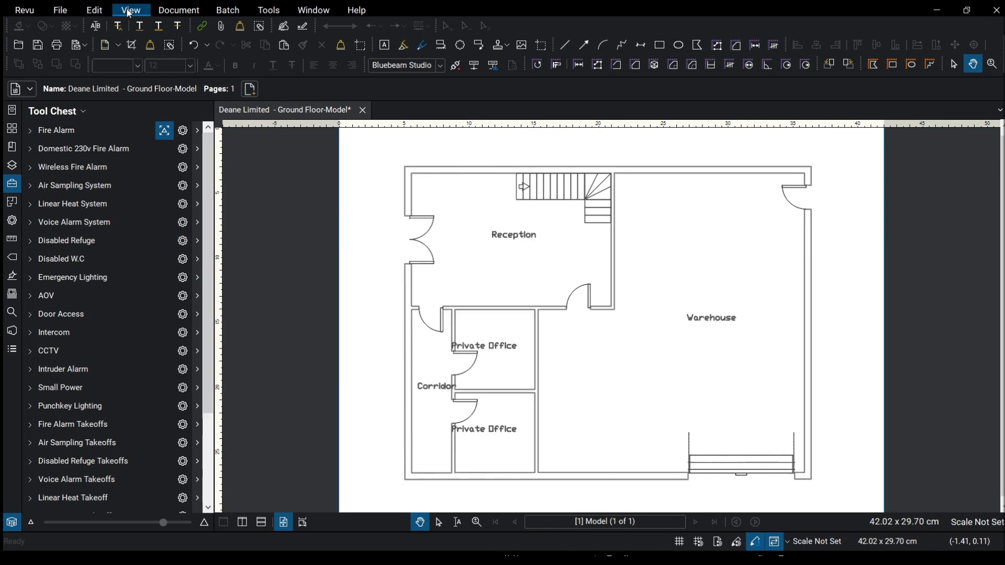
# Step: Show the Layers list of the Deane Limited Ground Floor-Model PDF: doors, structure, texts, walls
pyautogui.click(185, 375)
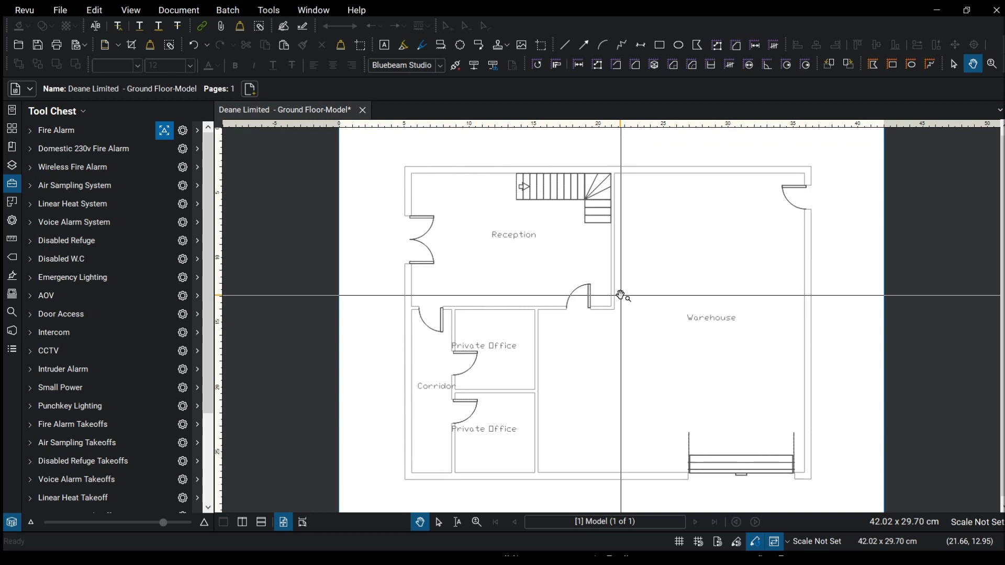
pyautogui.click(9, 171)
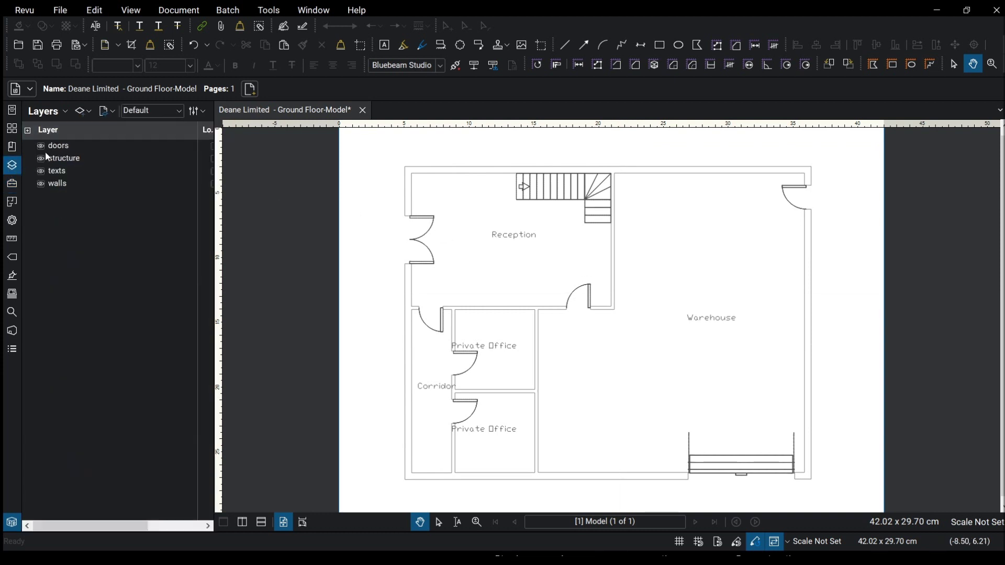
# Step: Toggle the texts and walls layers off and back on, leaving all four visible
pyautogui.click(40, 172)
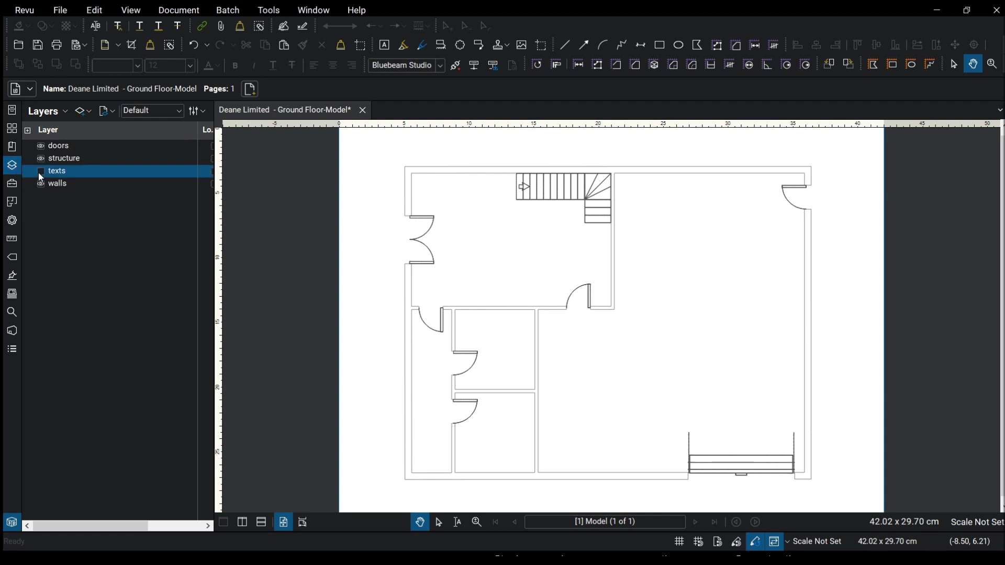
pyautogui.click(40, 172)
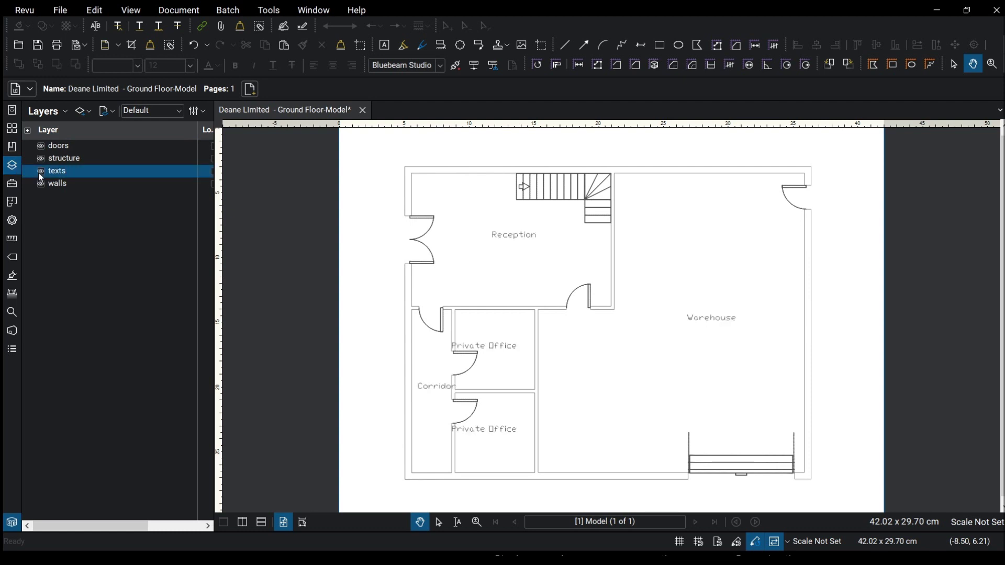
pyautogui.click(41, 172)
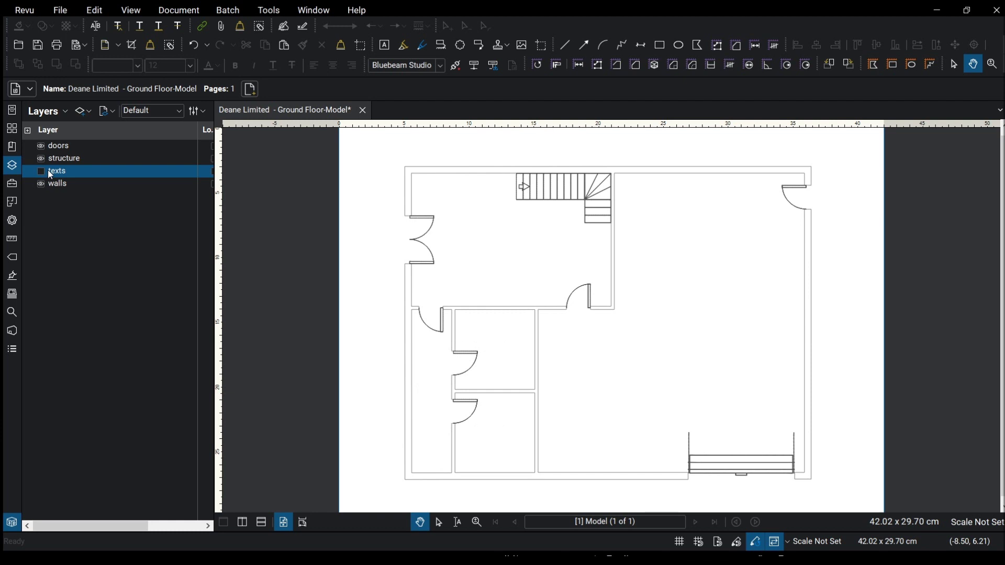
pyautogui.click(40, 172)
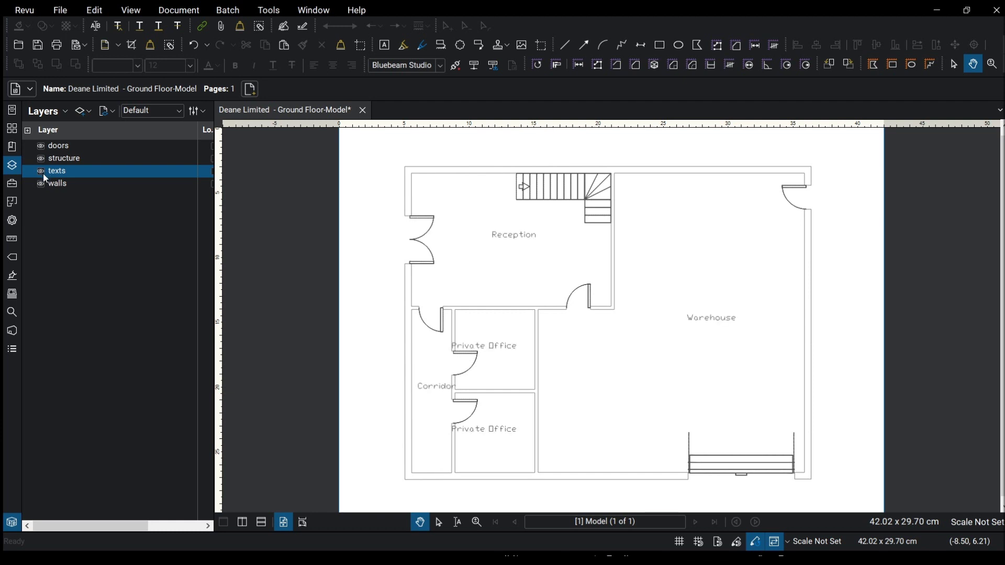
pyautogui.click(40, 184)
pyautogui.click(40, 184)
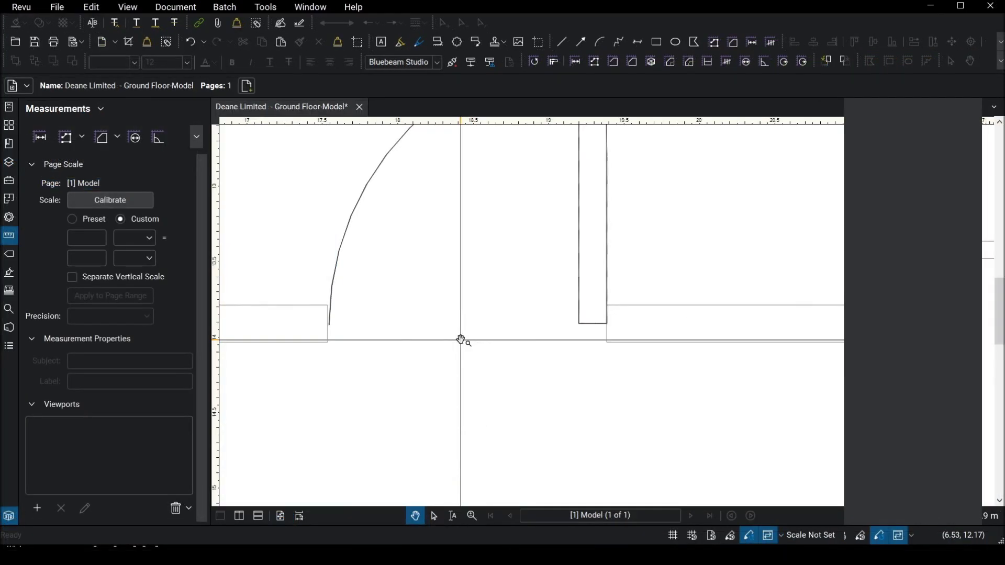
# Step: Calibrate page 1 from the door opening: 1.849964 cm equals 0.9 m, precision 0.01
pyautogui.scroll(-5, 461, 341)
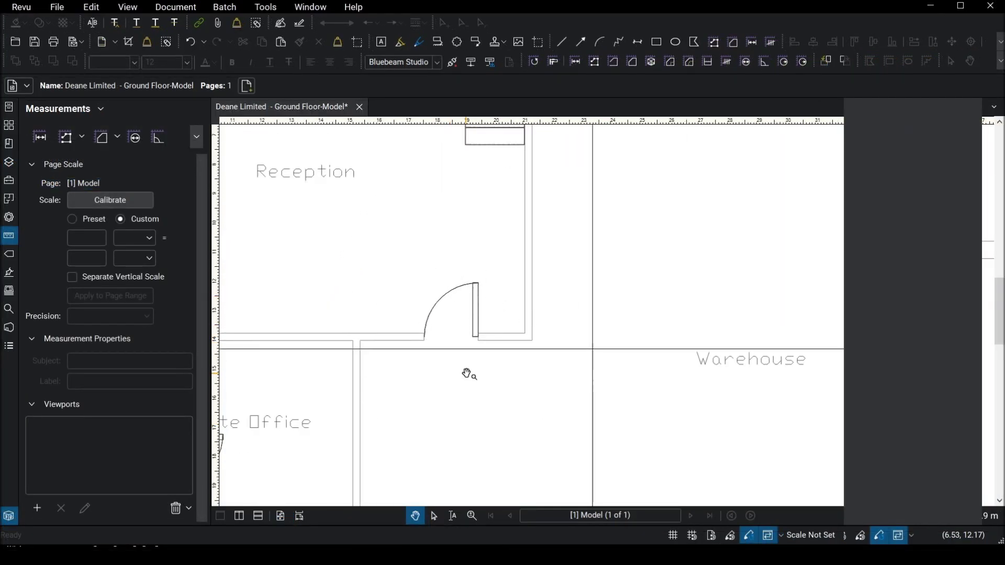
pyautogui.scroll(4, 467, 337)
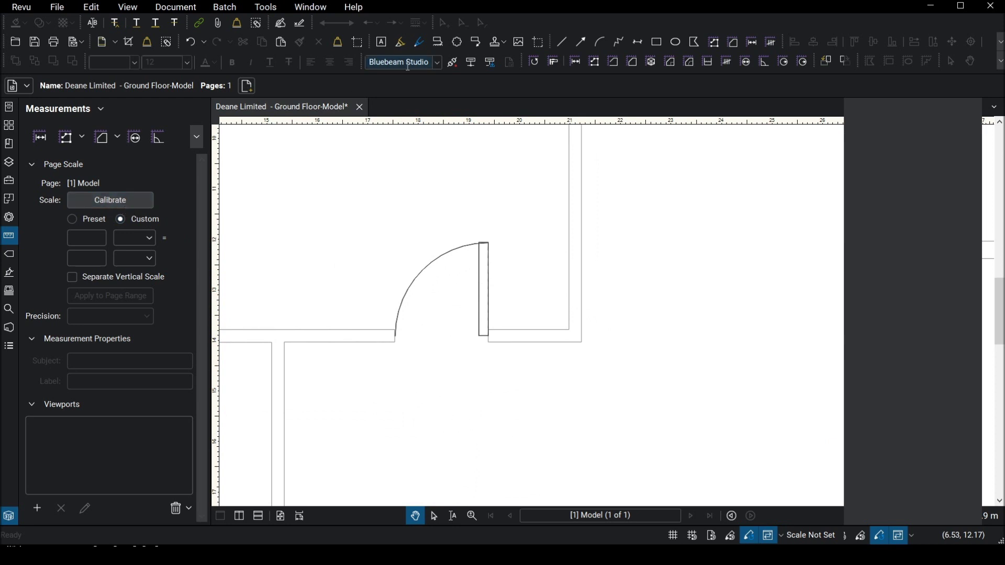
pyautogui.click(555, 64)
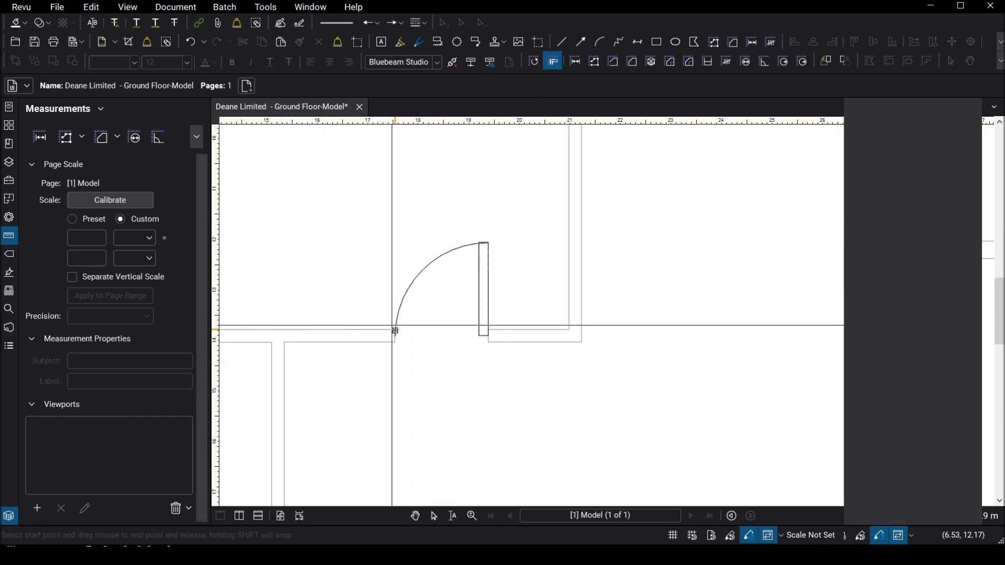
pyautogui.scroll(5, 395, 331)
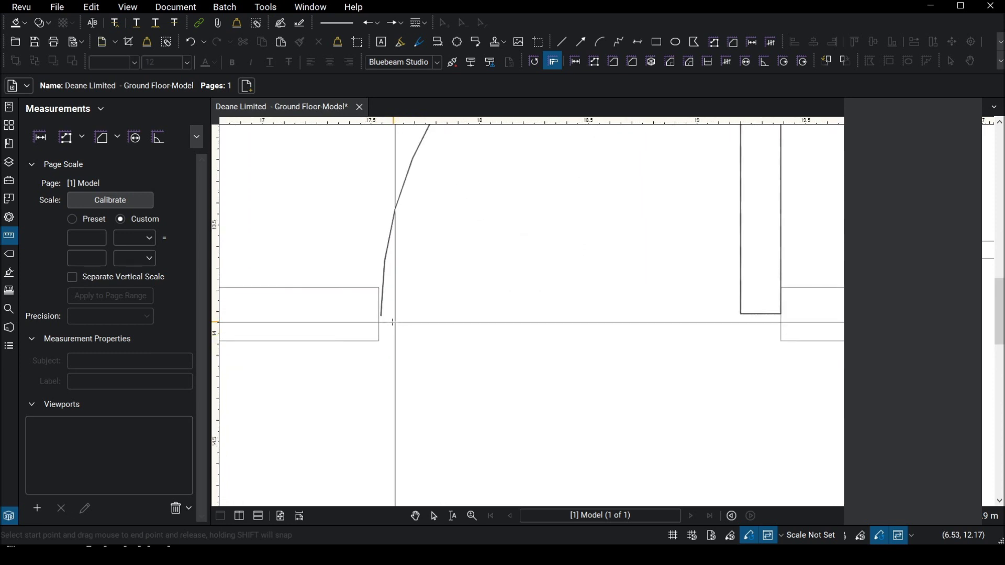
pyautogui.moveTo(380, 325); pyautogui.dragTo(781, 325)
pyautogui.press('Escape')
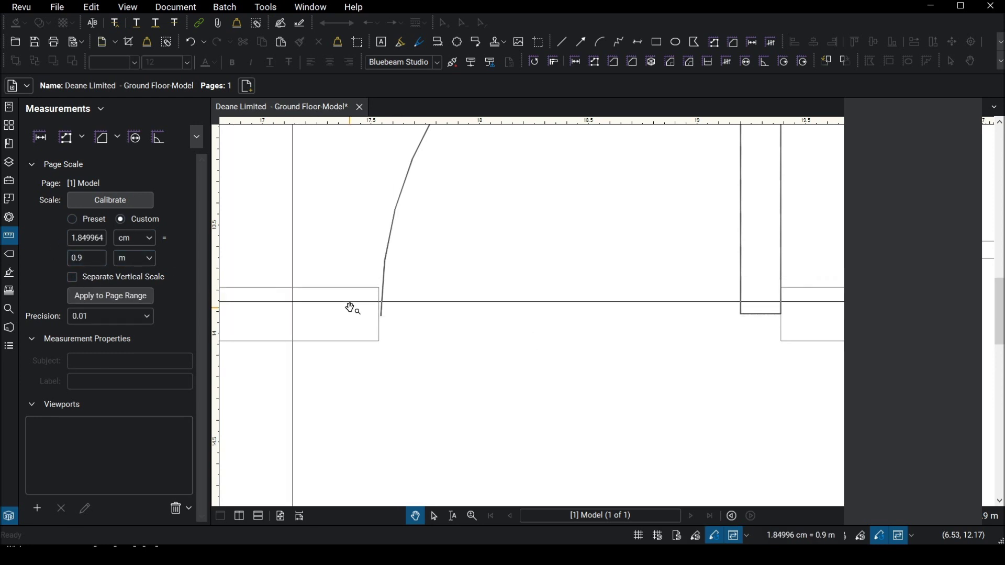
pyautogui.scroll(-2, 350, 308)
pyautogui.scroll(-5, 350, 308)
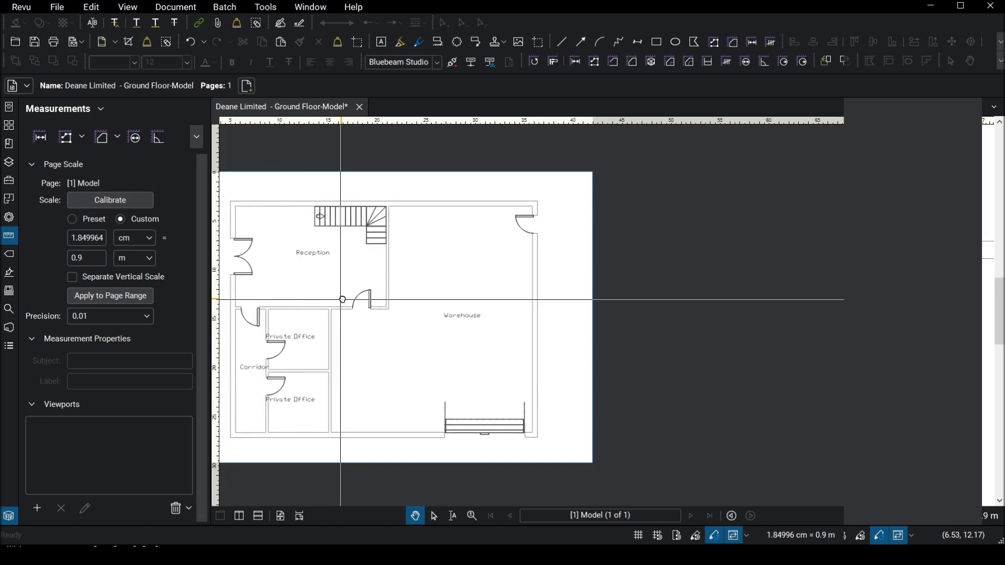
pyautogui.moveTo(351, 308); pyautogui.dragTo(411, 307)
pyautogui.scroll(1, 411, 306)
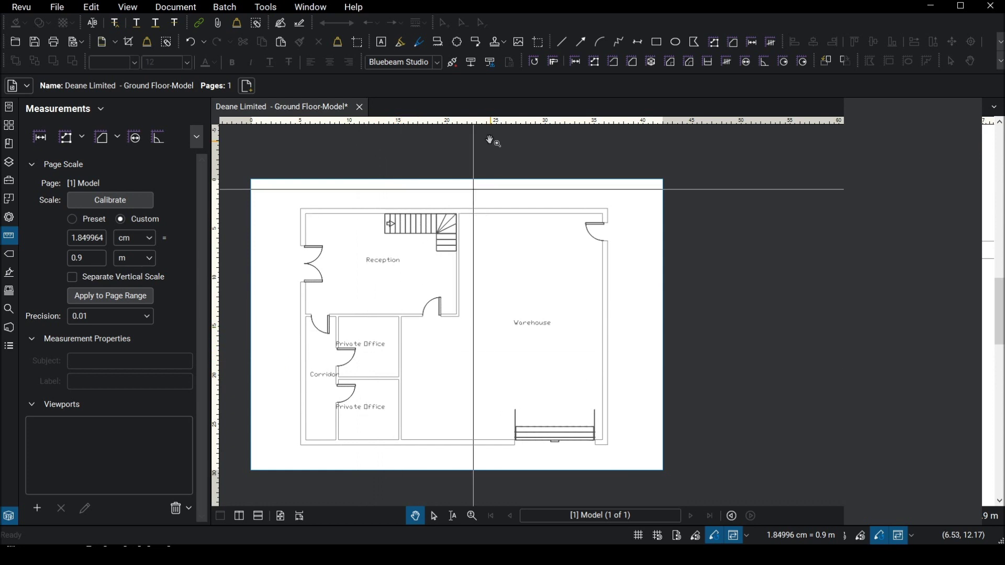
# Step: Measure the Private Office wall width with the Length tool, reading 2.96 m
pyautogui.click(575, 64)
pyautogui.scroll(2, 347, 361)
pyautogui.scroll(5, 356, 312)
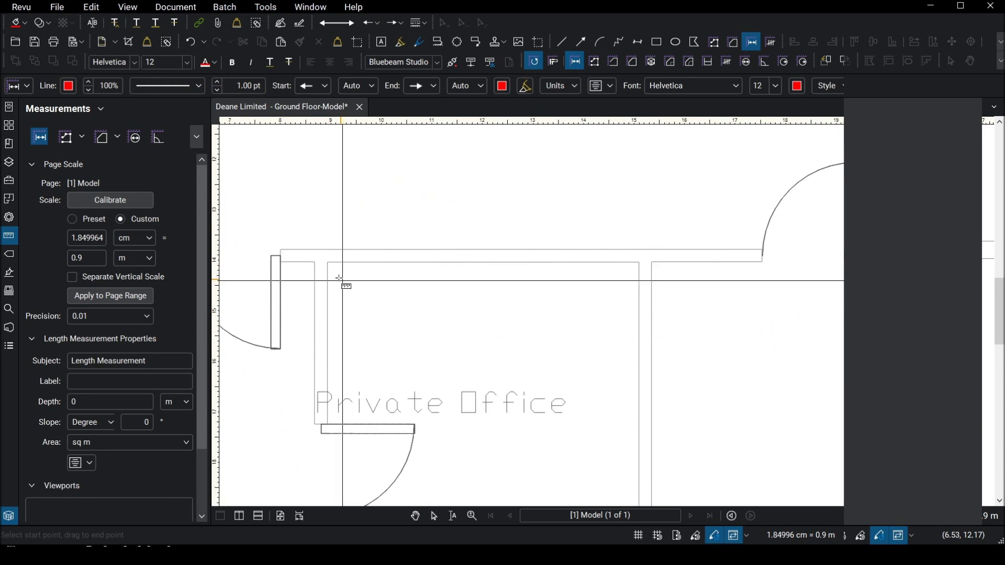
pyautogui.scroll(-2, 324, 261)
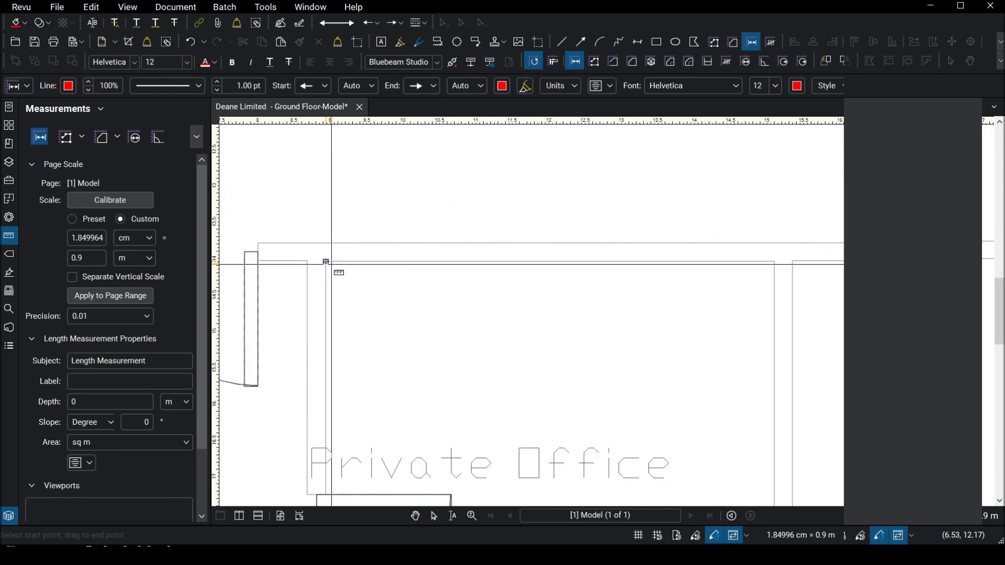
pyautogui.moveTo(326, 261); pyautogui.dragTo(775, 262)
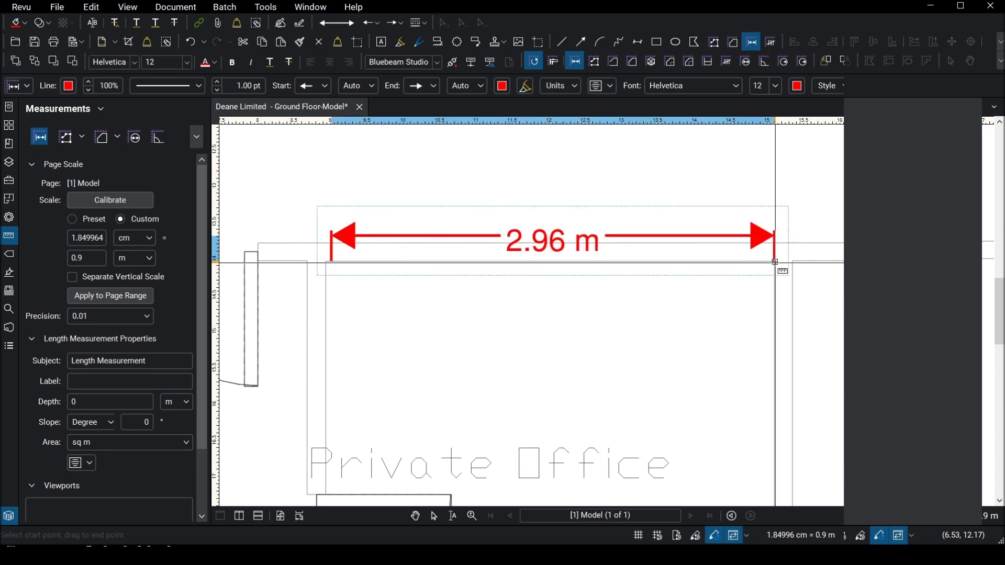
pyautogui.scroll(2, 344, 273)
pyautogui.scroll(1, 344, 272)
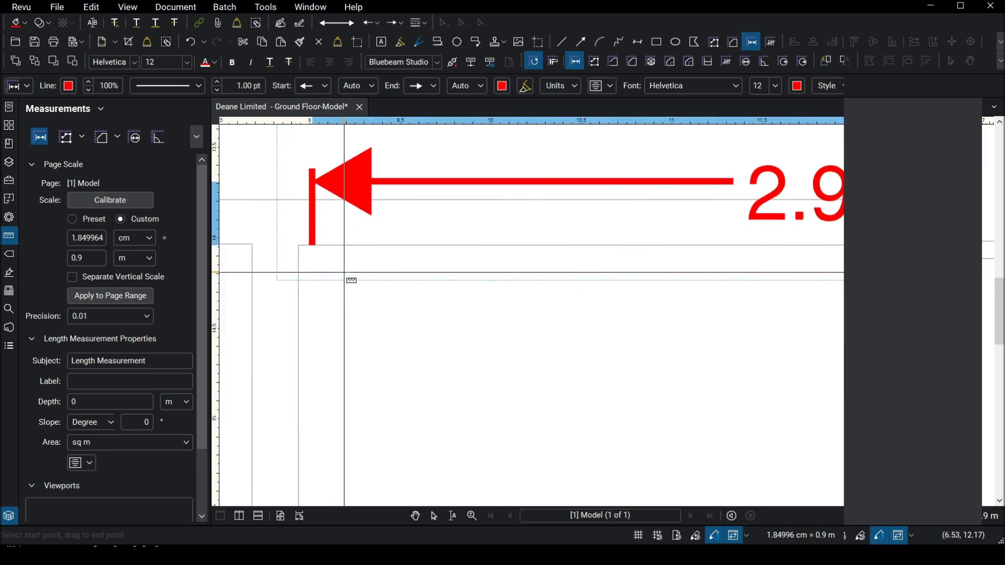
pyautogui.press('Escape')
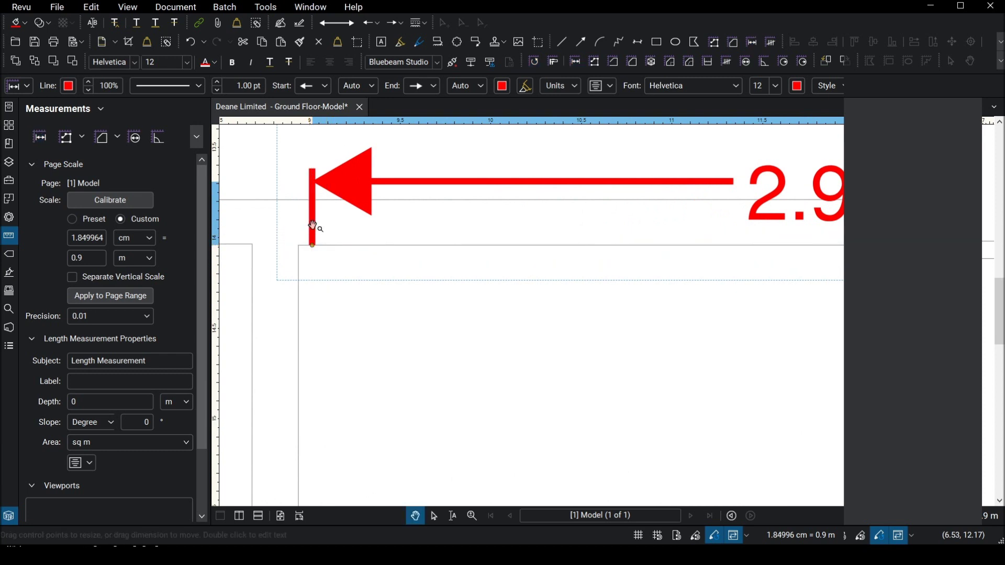
# Step: Snap the dimension end to the wall corner to read 3.00 m, then delete it
pyautogui.click(313, 226)
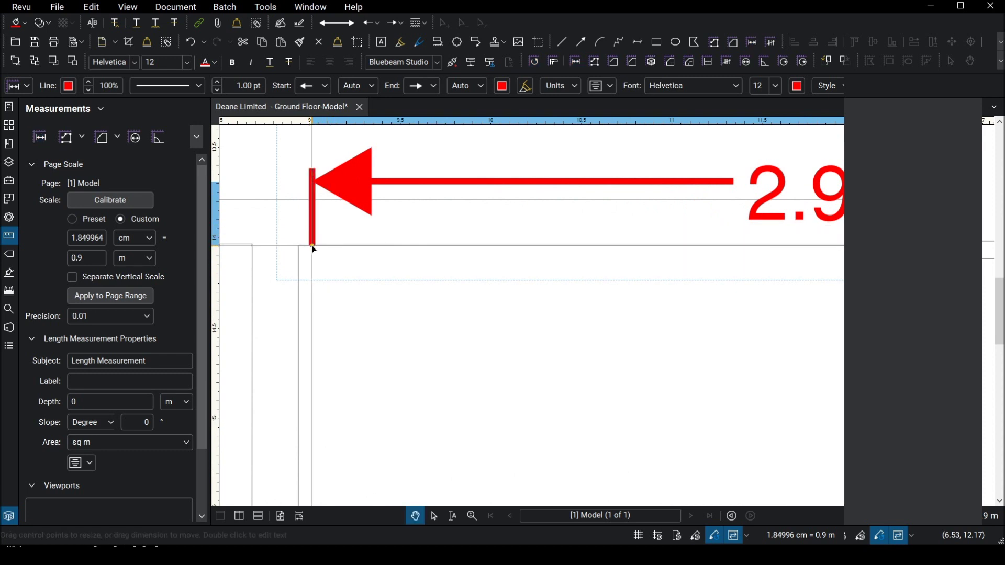
pyautogui.moveTo(311, 250); pyautogui.dragTo(300, 251)
pyautogui.scroll(-4, 306, 252)
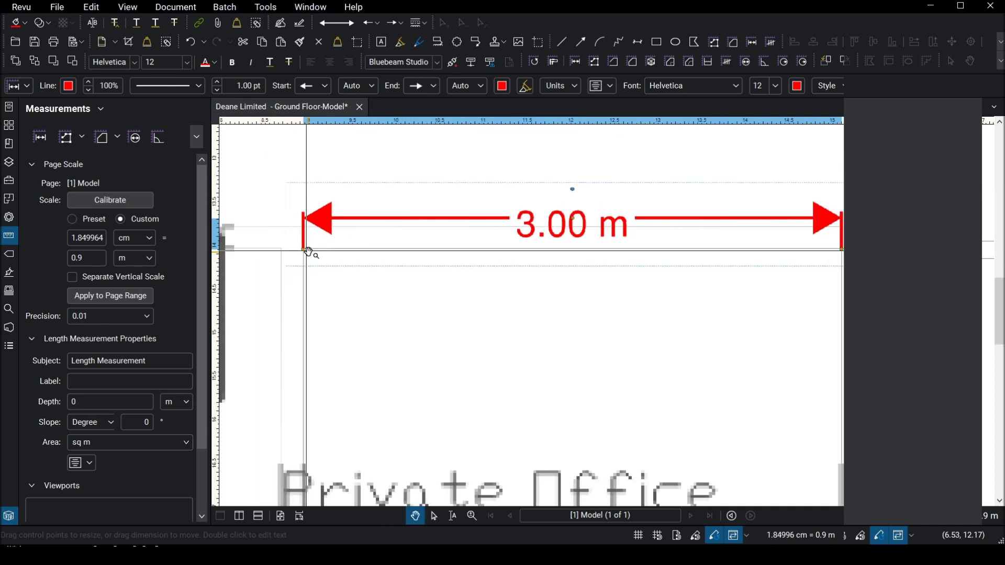
pyautogui.scroll(-1, 308, 251)
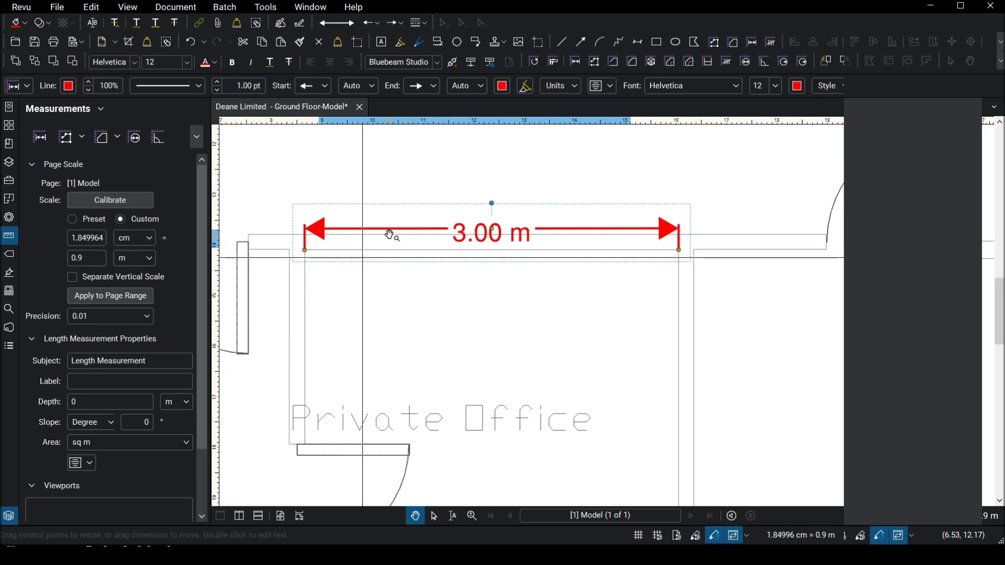
pyautogui.scroll(-3, 389, 235)
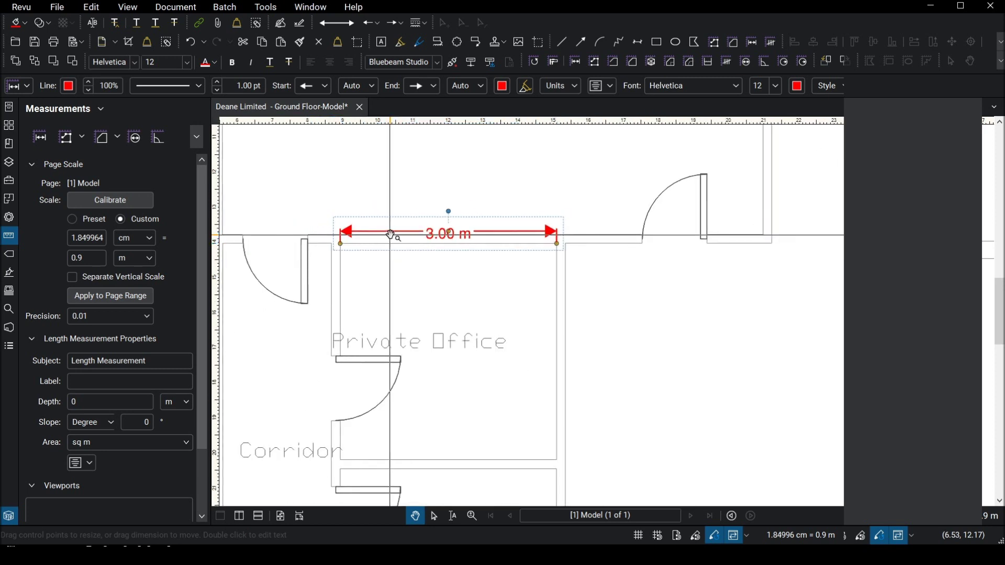
pyautogui.press('Delete')
pyautogui.scroll(-6, 390, 235)
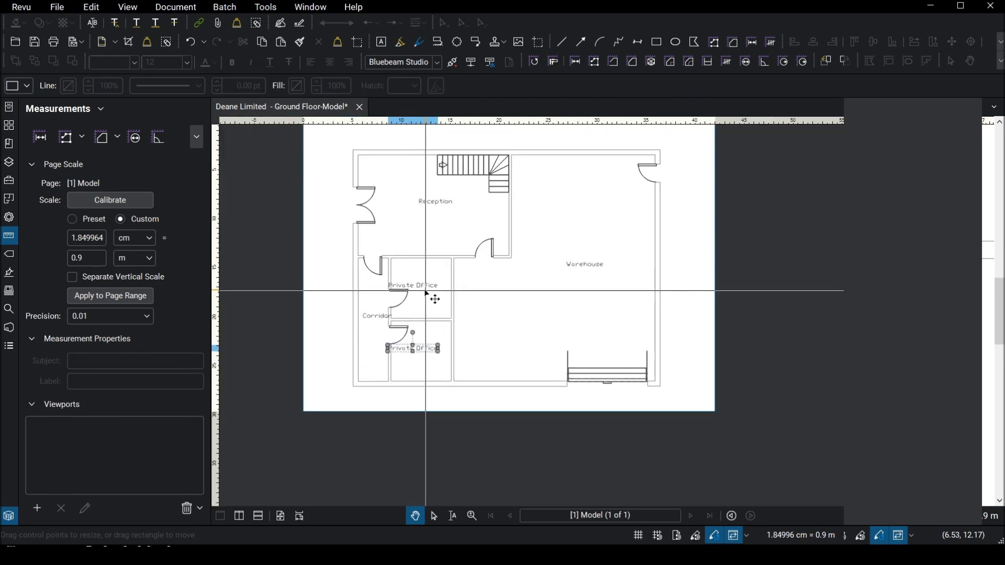
# Step: Switch to the Layers list and toggle the texts layer off and back on
pyautogui.click(9, 162)
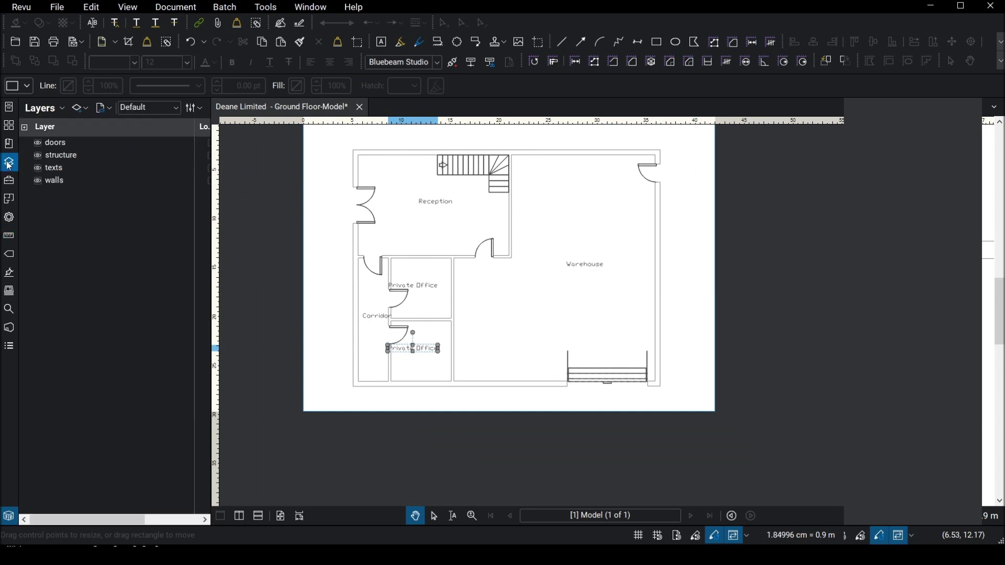
pyautogui.click(37, 170)
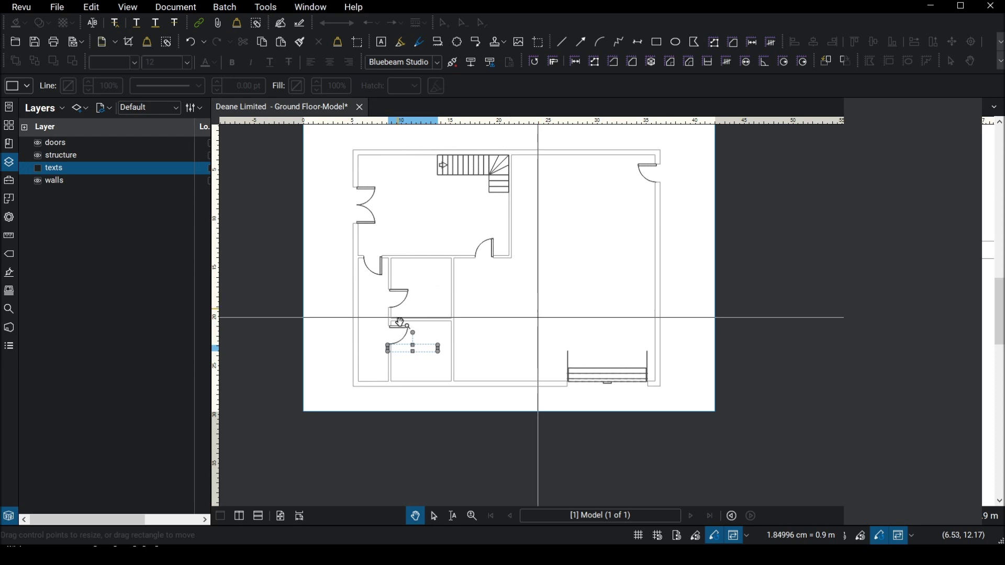
pyautogui.click(37, 168)
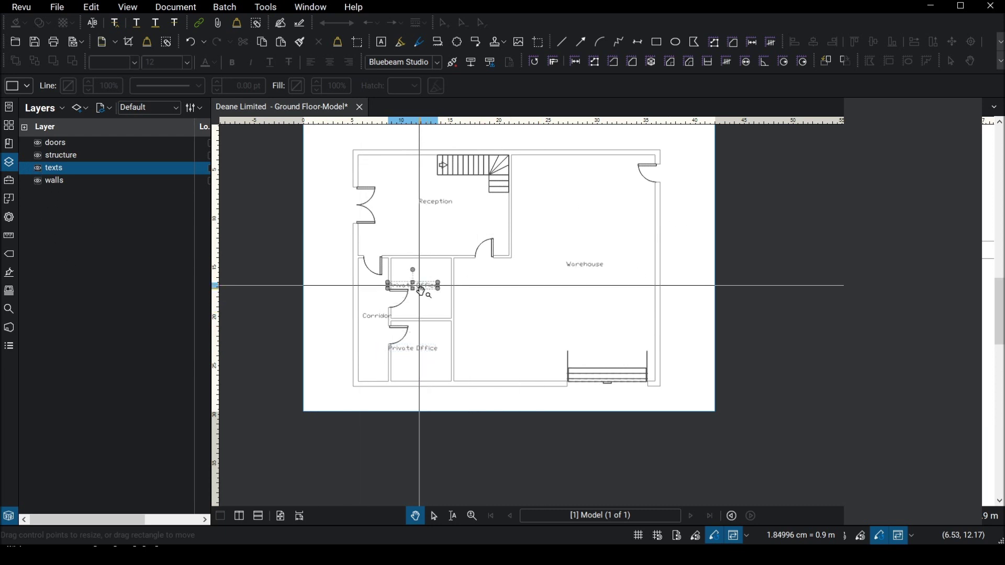
# Step: Check the Private Office, Warehouse and Reception labels by selecting them in turn
pyautogui.click(463, 178)
pyautogui.click(592, 261)
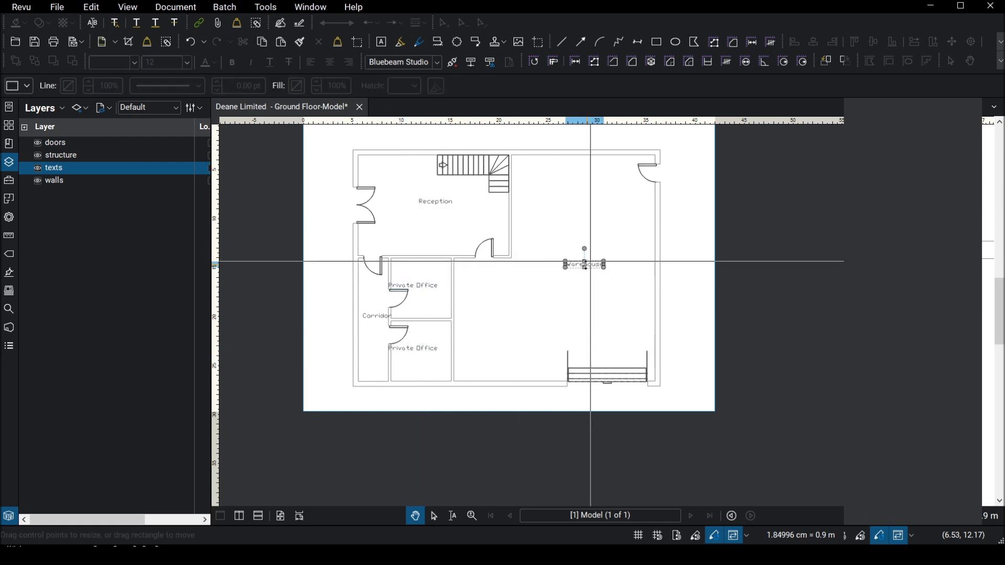
pyautogui.click(435, 206)
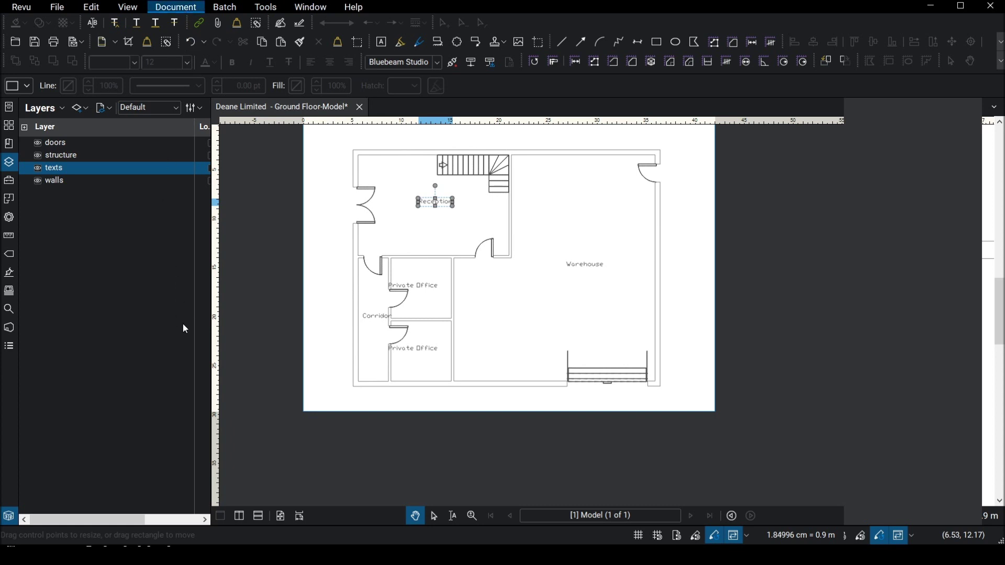
pyautogui.click(452, 471)
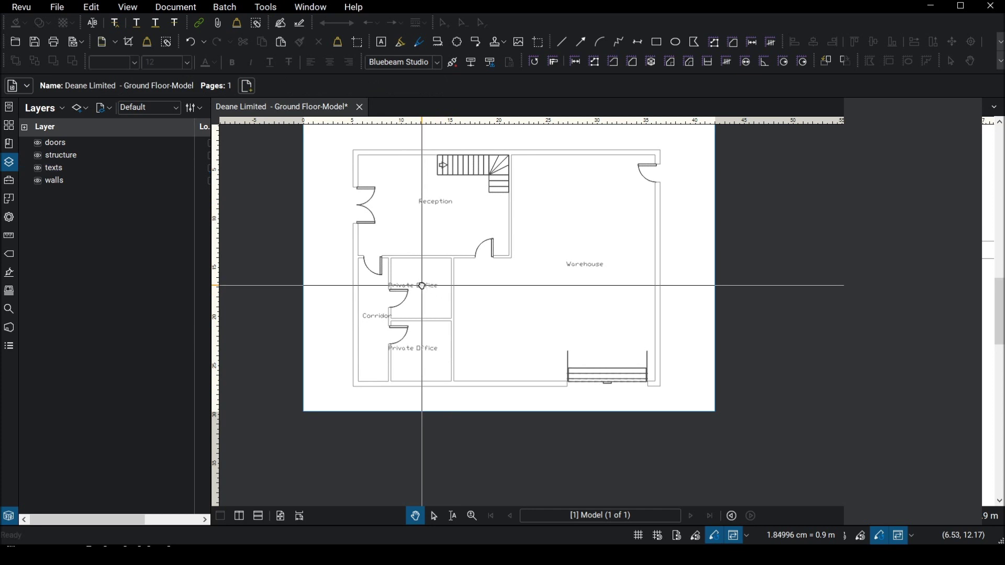